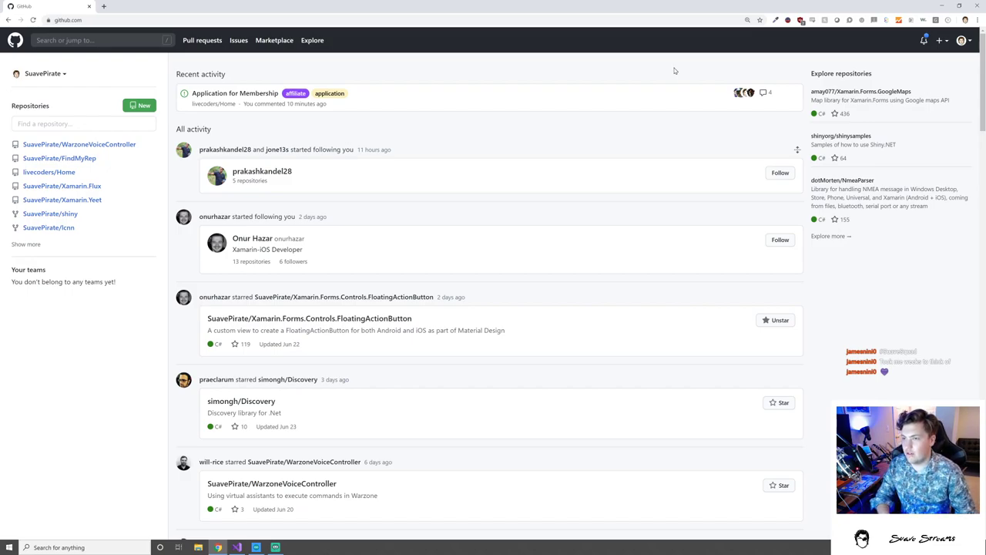
Open Paint and handwrite the labels A, G, T, C and App in a row on the blank canvas.
key("super")
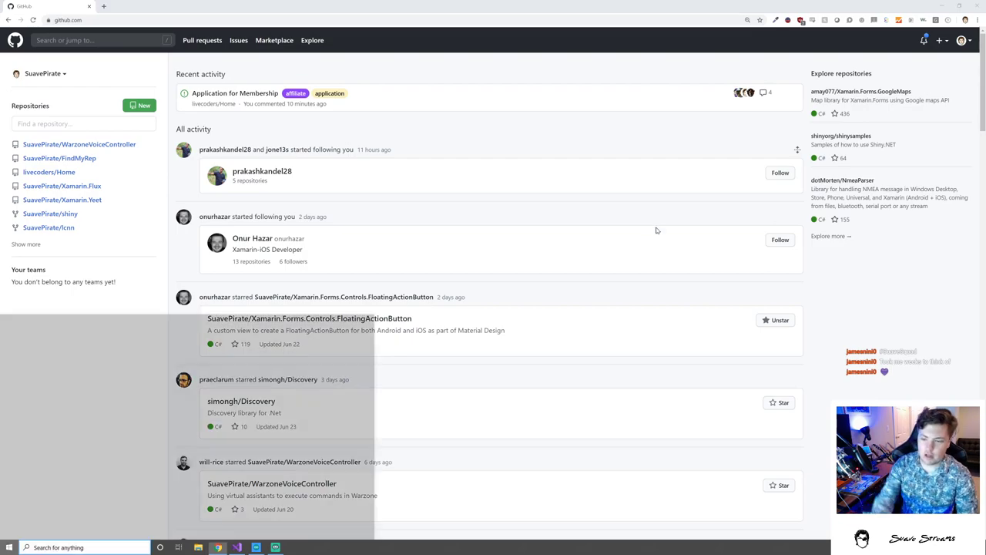
type("paint")
key("Return")
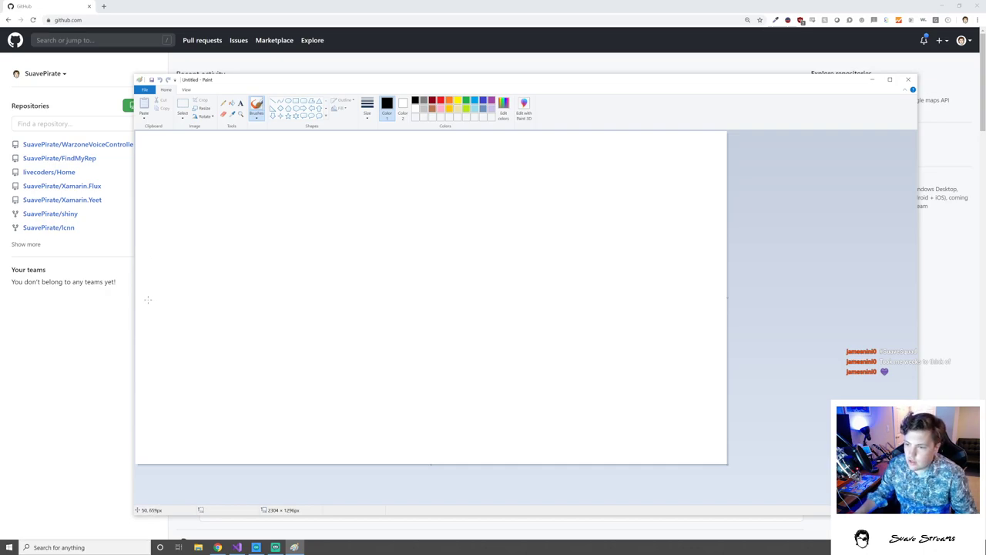
mouse_move(149, 296)
left_mouse_down()
mouse_move(207, 306)
mouse_move(214, 292)
mouse_move(226, 305)
mouse_move(266, 305)
left_mouse_up()
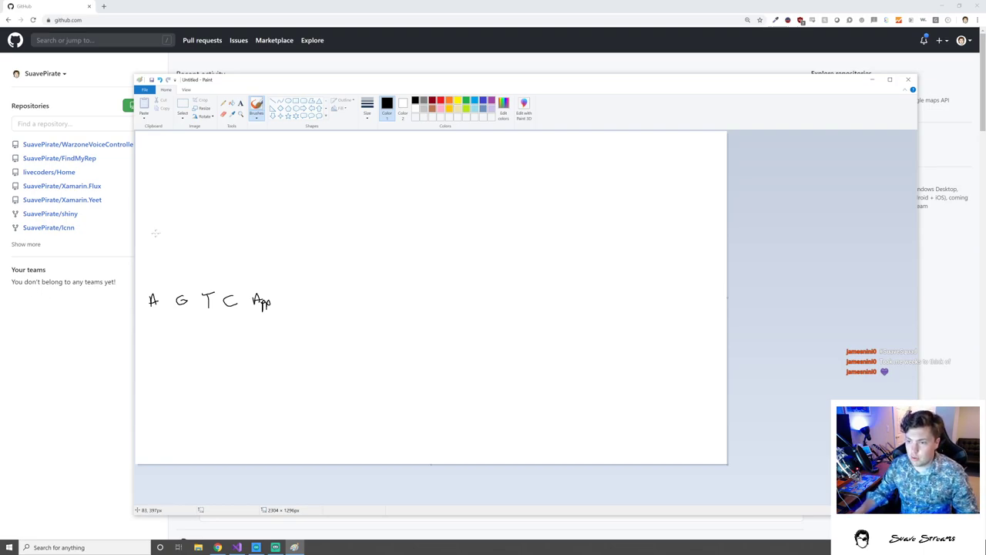
Draw a box labelled API above the row of labels and connect each label to it with a line.
mouse_move(160, 232)
left_mouse_down()
mouse_move(262, 229)
mouse_move(247, 162)
mouse_move(152, 174)
mouse_move(160, 233)
left_mouse_up()
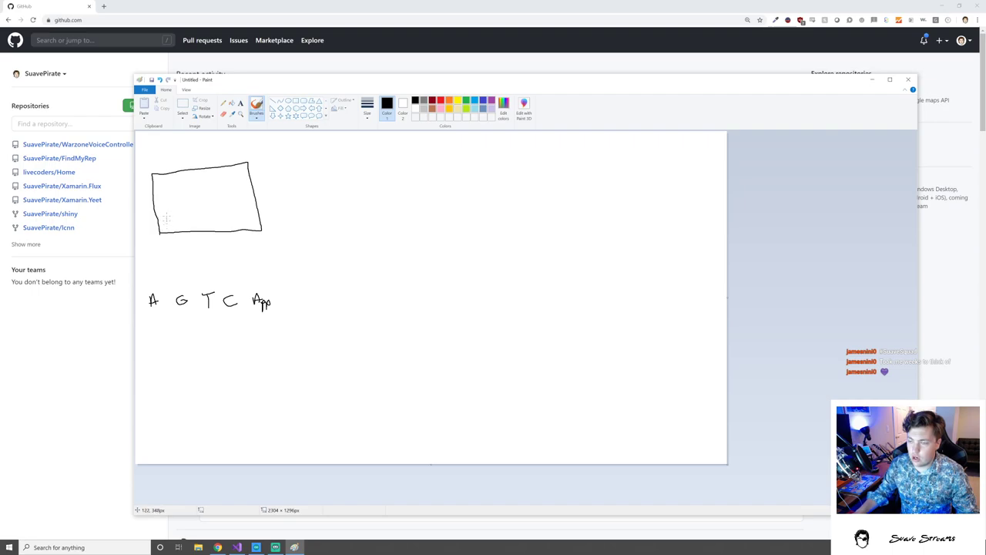
mouse_move(178, 192)
left_mouse_down()
mouse_move(178, 208)
mouse_move(211, 205)
left_mouse_up()
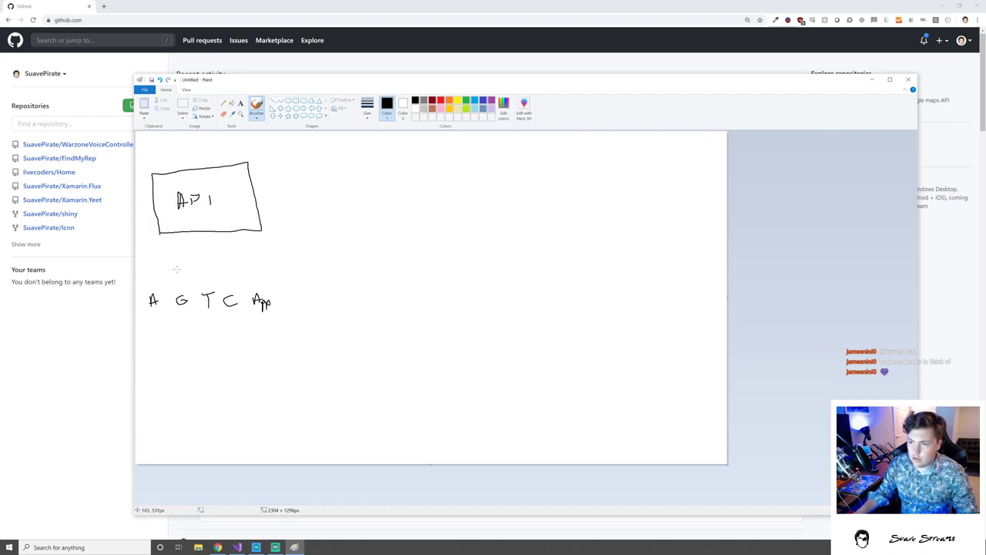
left_click_drag(154, 290, 168, 231)
mouse_move(182, 291)
left_mouse_down()
mouse_move(186, 233)
mouse_move(207, 279)
mouse_move(205, 241)
left_mouse_up()
left_click_drag(231, 290, 225, 240)
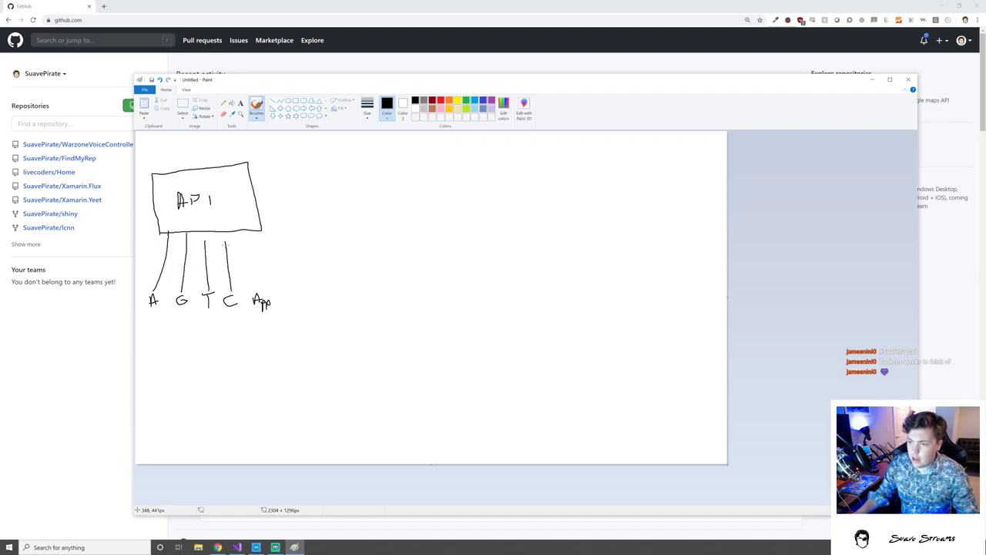
left_click_drag(265, 289, 251, 238)
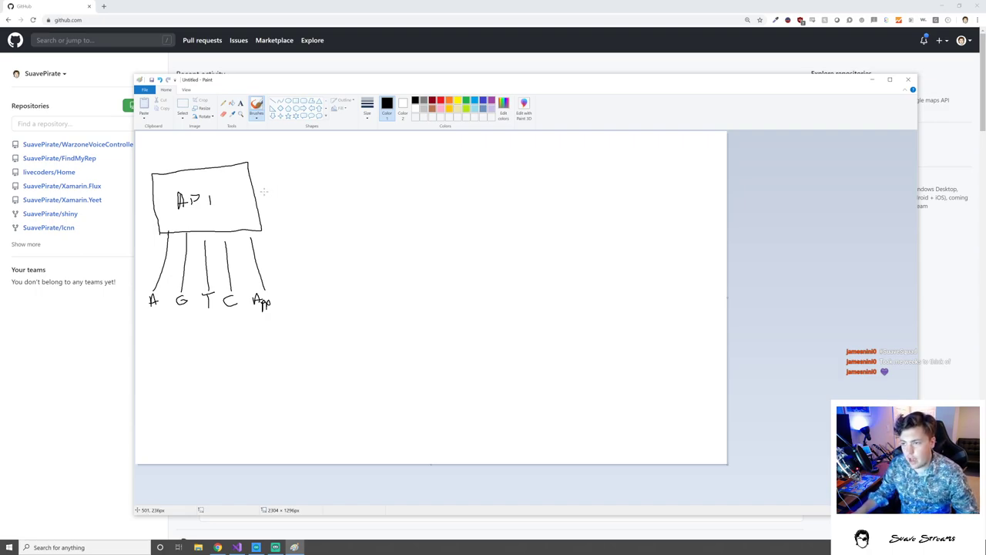
Extend the diagram from API with a WS arrow to an App box, arrows to and from a third box, and a tall frame around App.
mouse_move(263, 191)
left_mouse_down()
mouse_move(328, 191)
mouse_move(282, 209)
left_mouse_up()
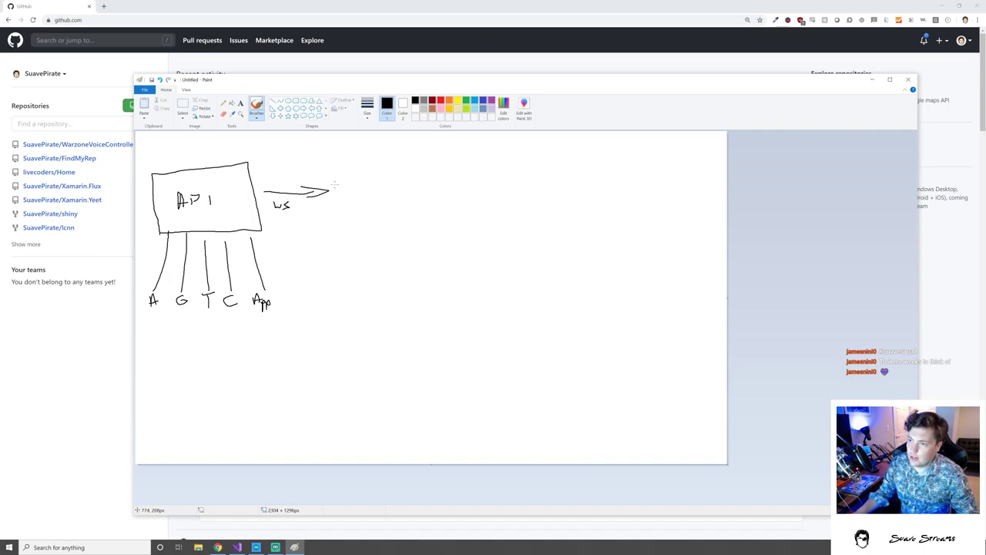
mouse_move(344, 228)
left_mouse_down()
mouse_move(381, 166)
mouse_move(416, 231)
mouse_move(341, 225)
mouse_move(353, 212)
mouse_move(375, 212)
left_mouse_up()
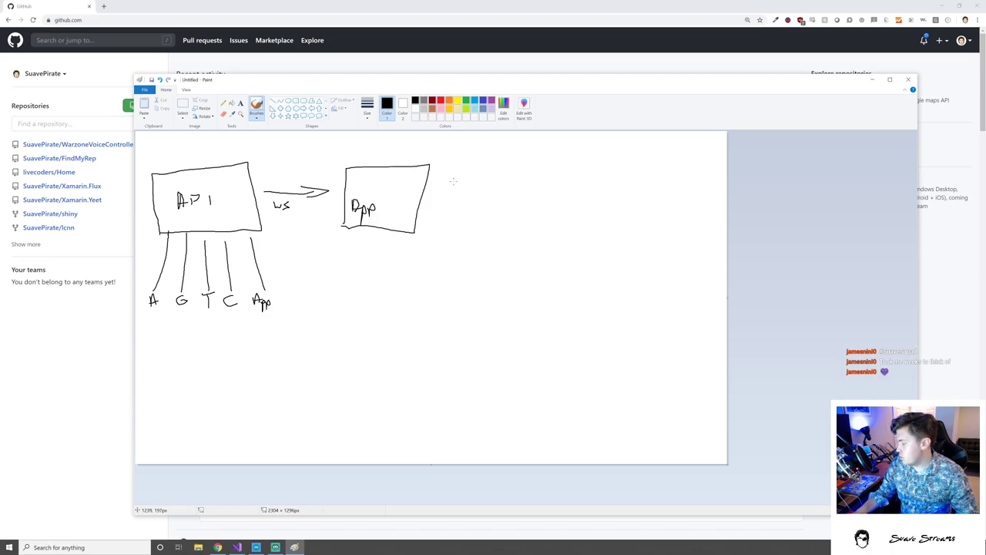
left_click_drag(437, 183, 511, 182)
left_click_drag(486, 176, 514, 180)
mouse_move(545, 228)
left_mouse_down()
mouse_move(607, 158)
mouse_move(413, 285)
mouse_move(439, 298)
left_mouse_up()
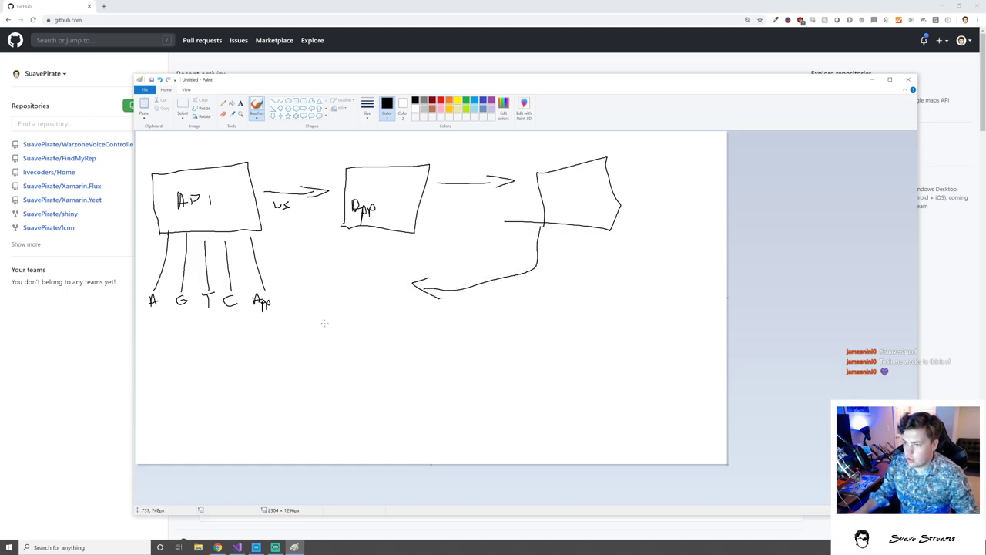
mouse_move(325, 322)
left_mouse_down()
mouse_move(323, 193)
mouse_move(369, 141)
mouse_move(446, 143)
mouse_move(431, 325)
mouse_move(316, 318)
left_mouse_up()
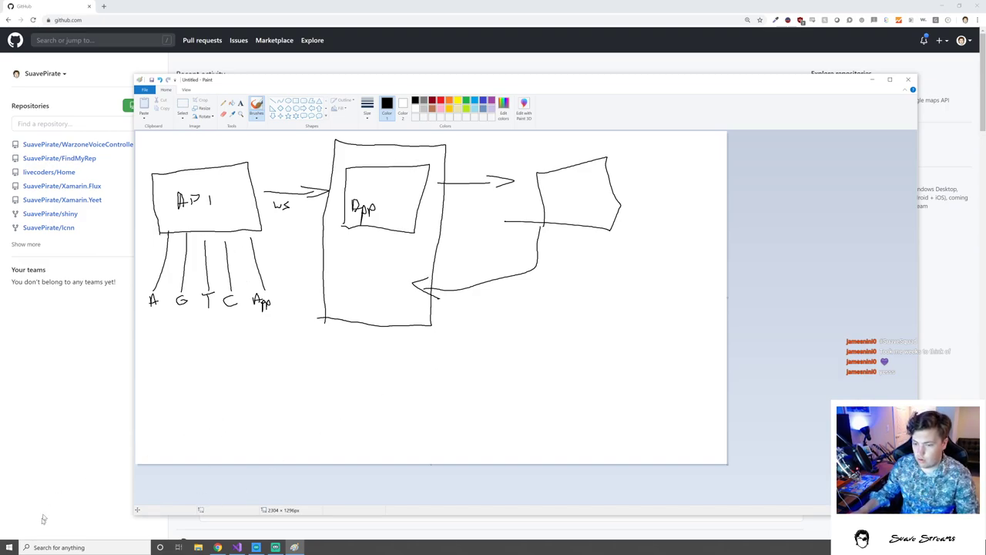
Launch Steam and dismiss its news window.
left_click(47, 547)
type("stea")
key("Return")
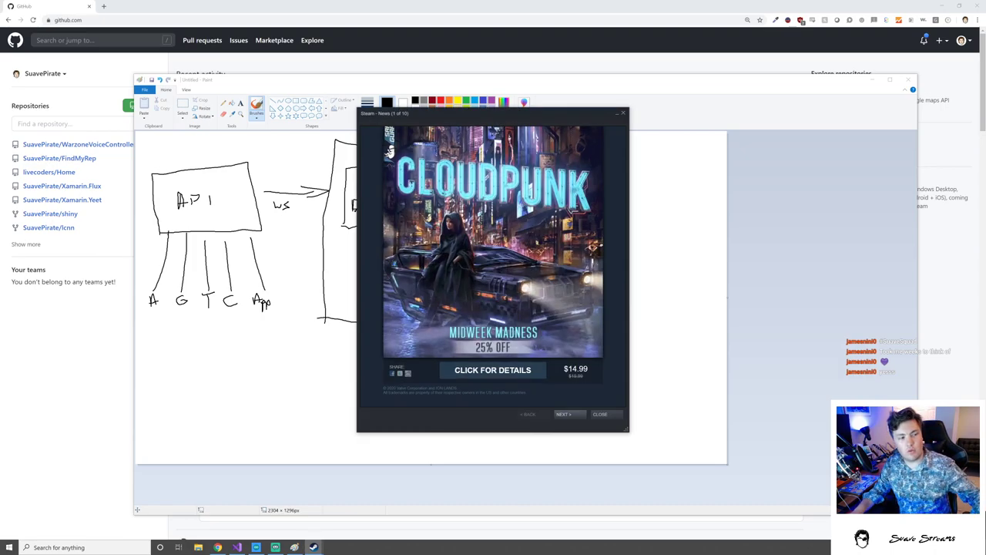
left_click(621, 114)
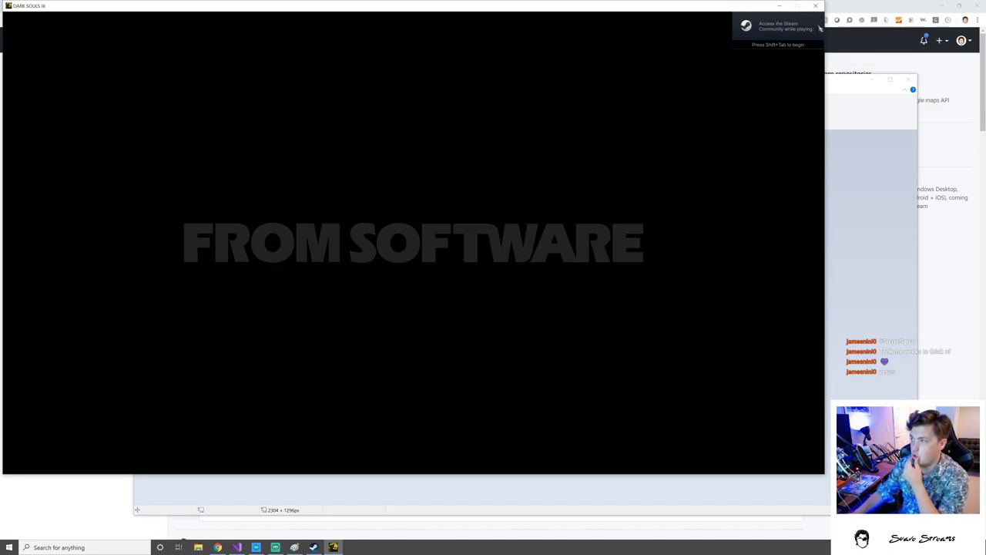
Go past the Dark Souls III title screen and open the System settings.
left_click(422, 349)
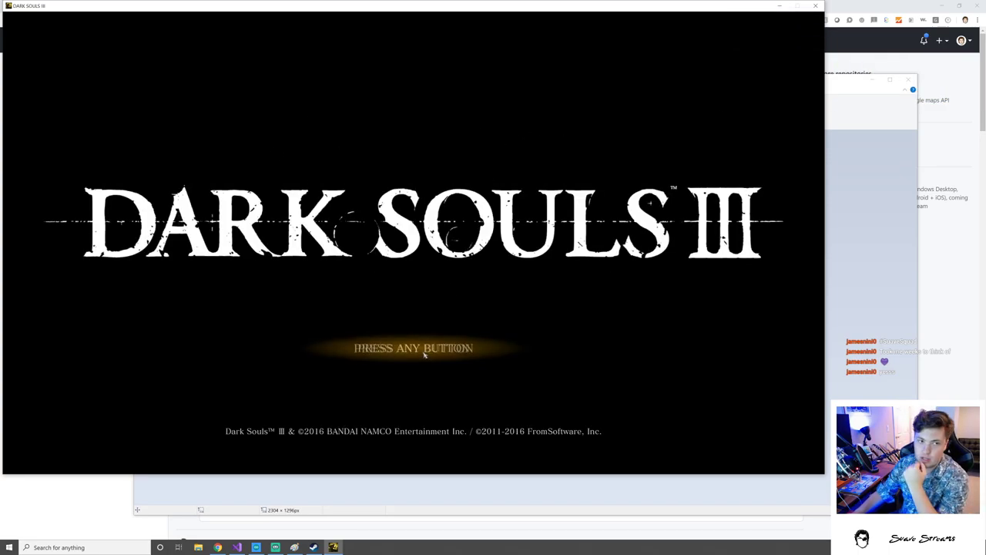
left_click(425, 295)
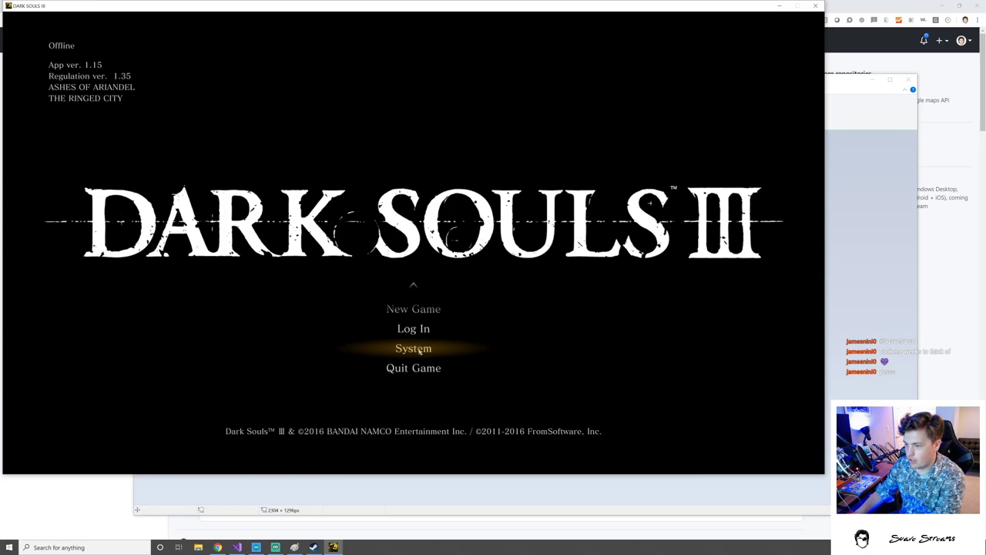
left_click(413, 353)
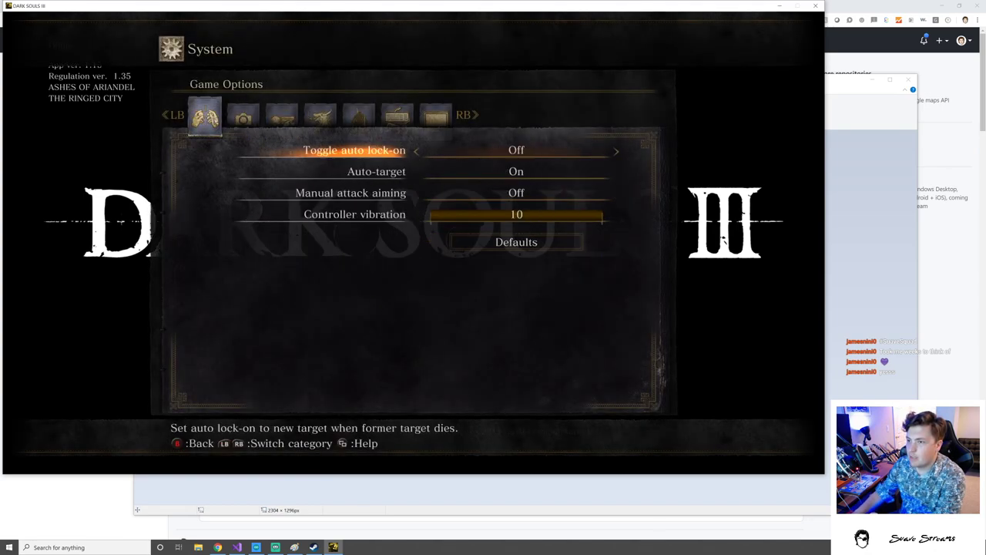
Set the Graphics screen mode to Full-screen and keep the changed settings.
left_click(245, 120)
left_click(282, 117)
left_click(322, 116)
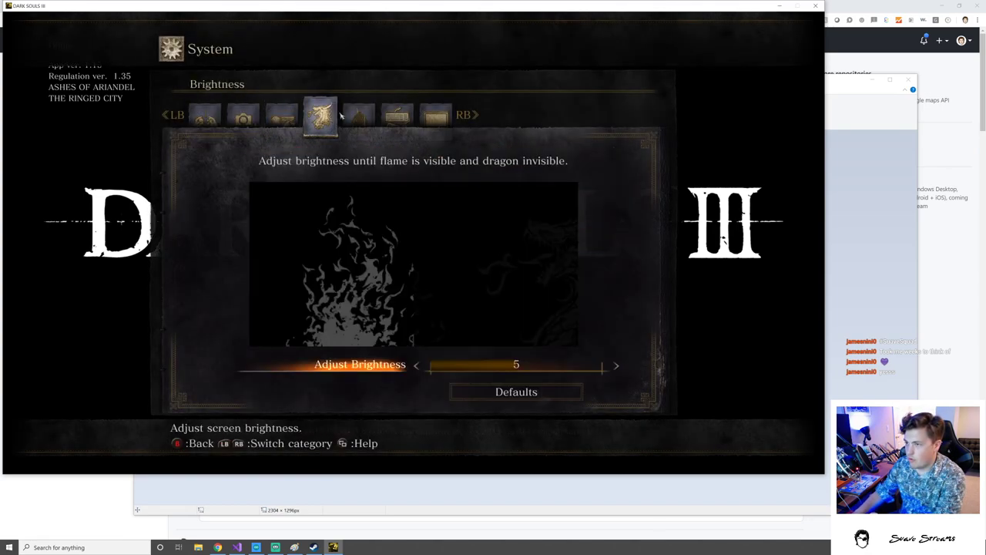
left_click(439, 120)
left_click(495, 150)
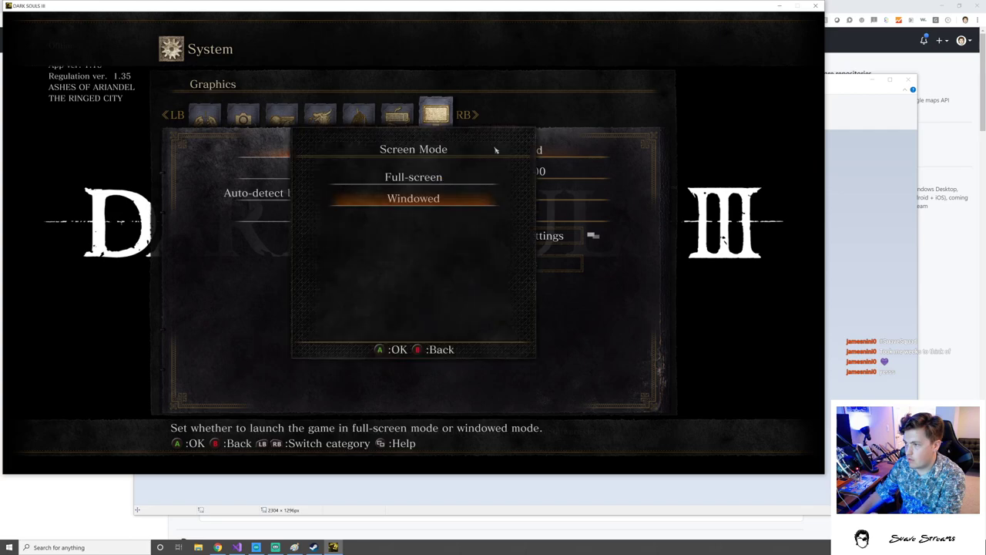
left_click(430, 177)
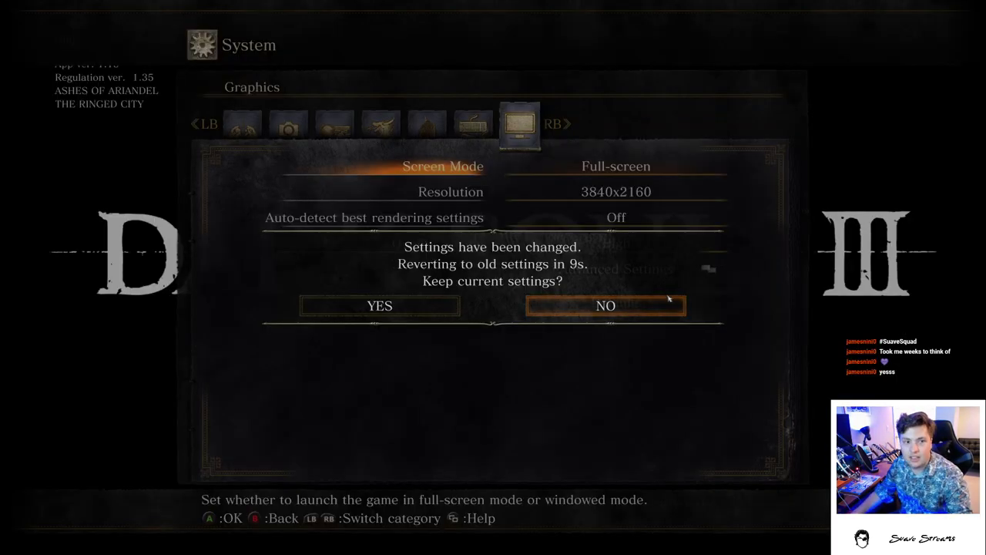
key("Left")
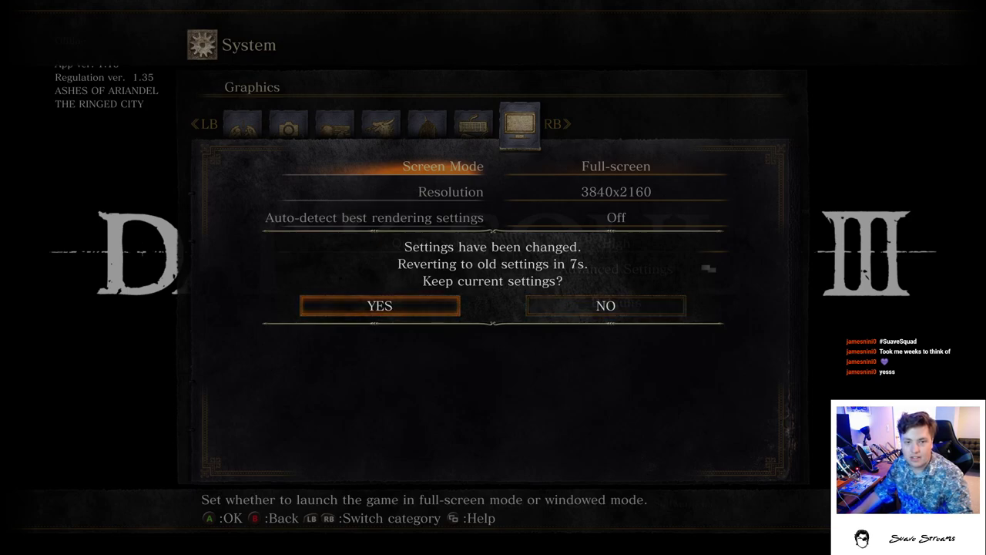
left_click(425, 310)
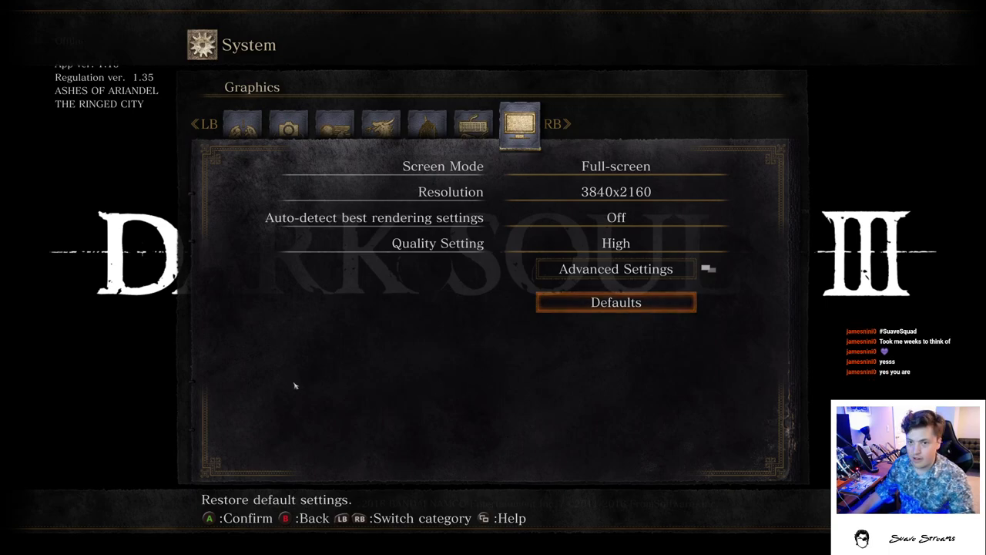
Look through the Graphics, Network and Camera Options settings.
key("Up")
key("Up")
key("Up")
key("Up")
key("Up")
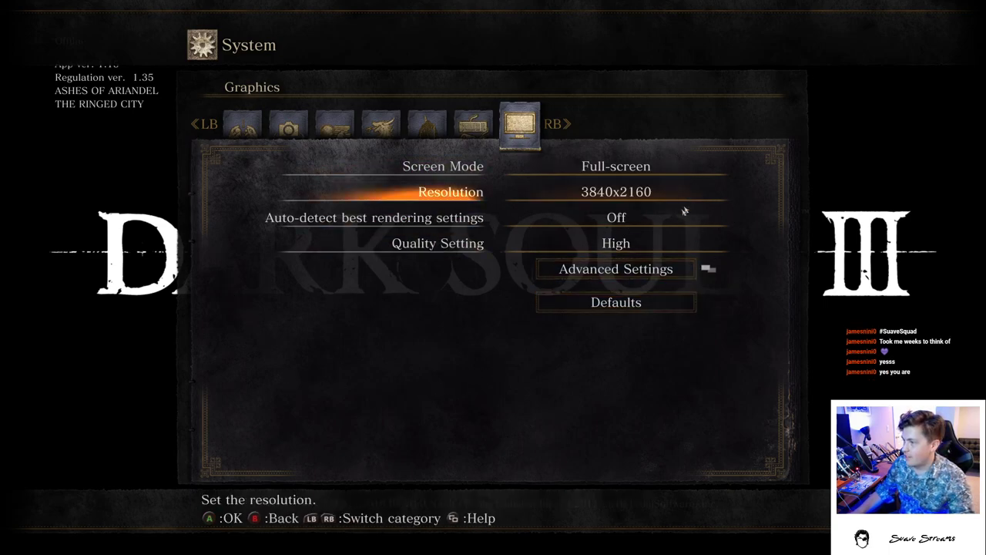
key("q")
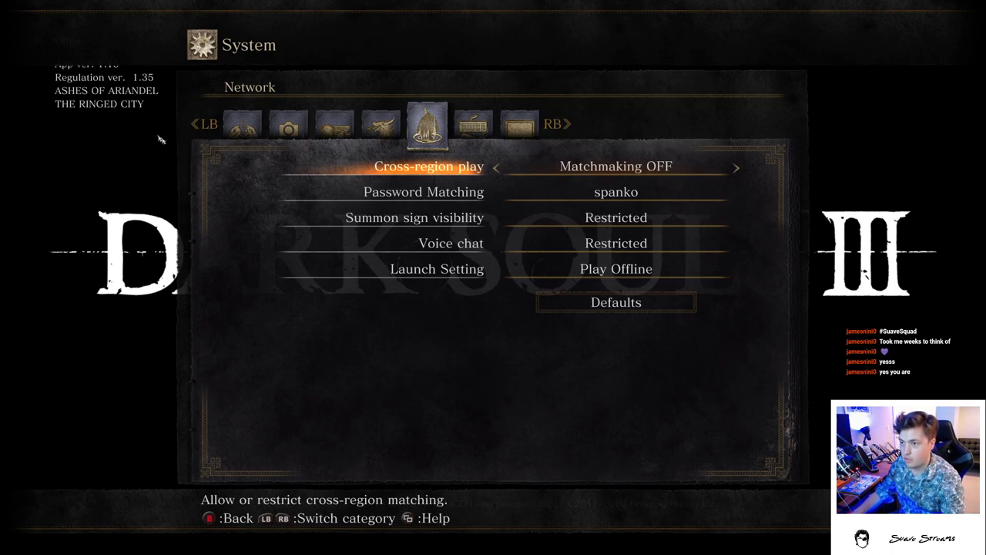
left_click(231, 125)
left_click(288, 124)
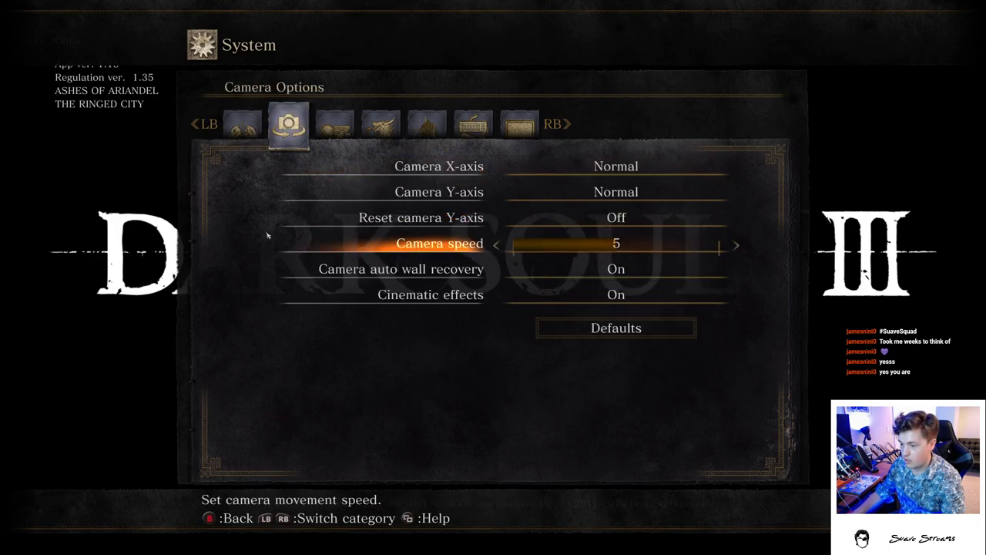